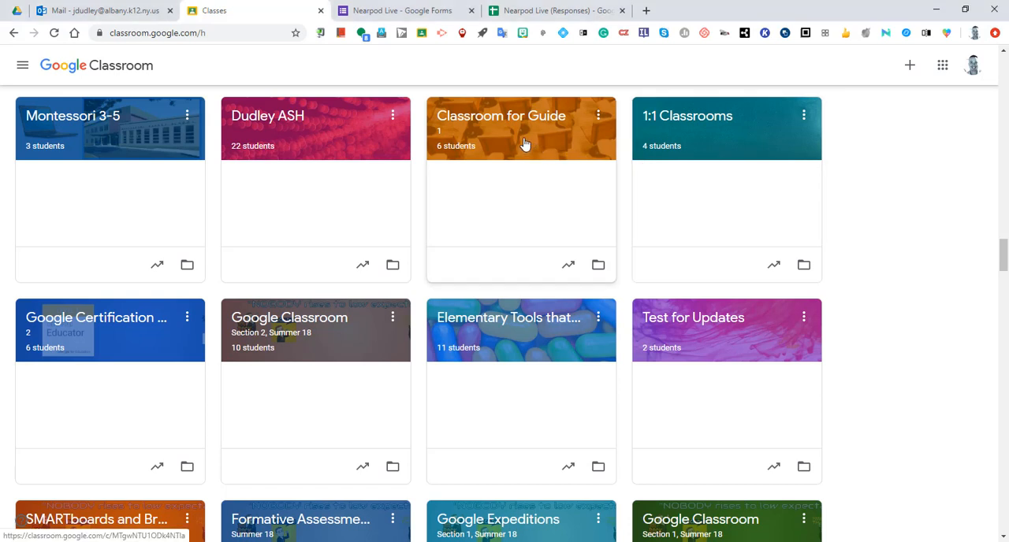
Open the student work page of "#002- Second Assignment" from the classwork of the Classroom for Guide class.
left_click(524, 144)
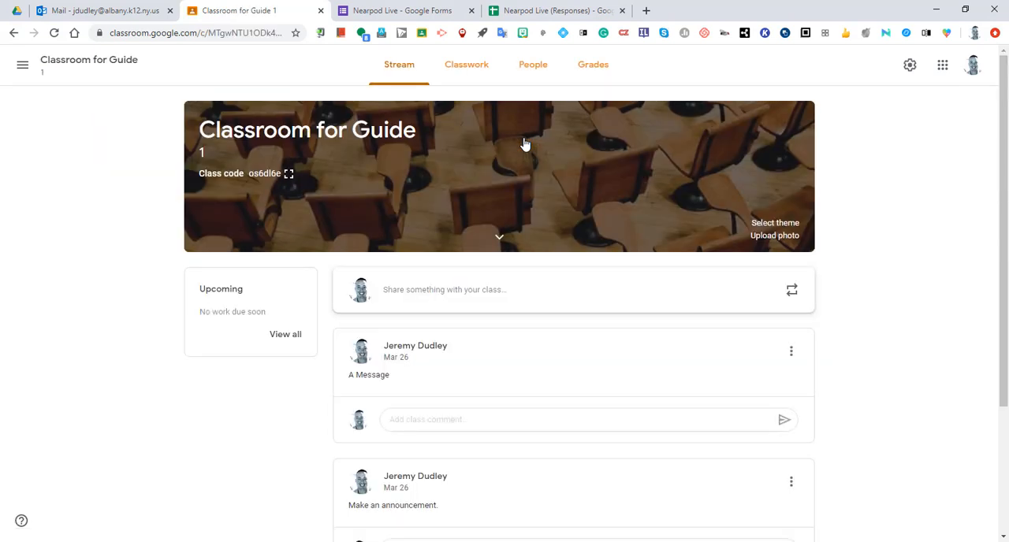
left_click(476, 82)
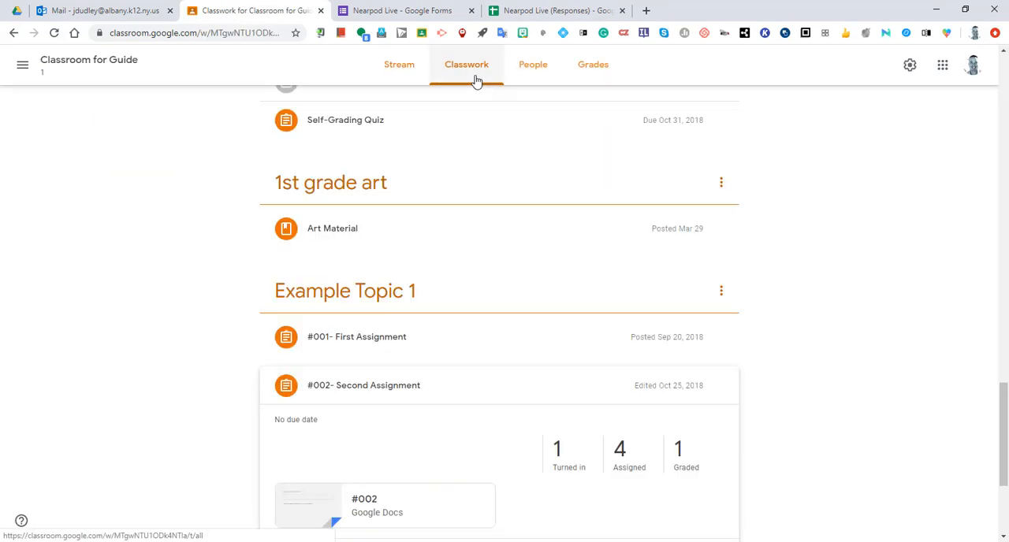
scroll(420, 383, "down", 3)
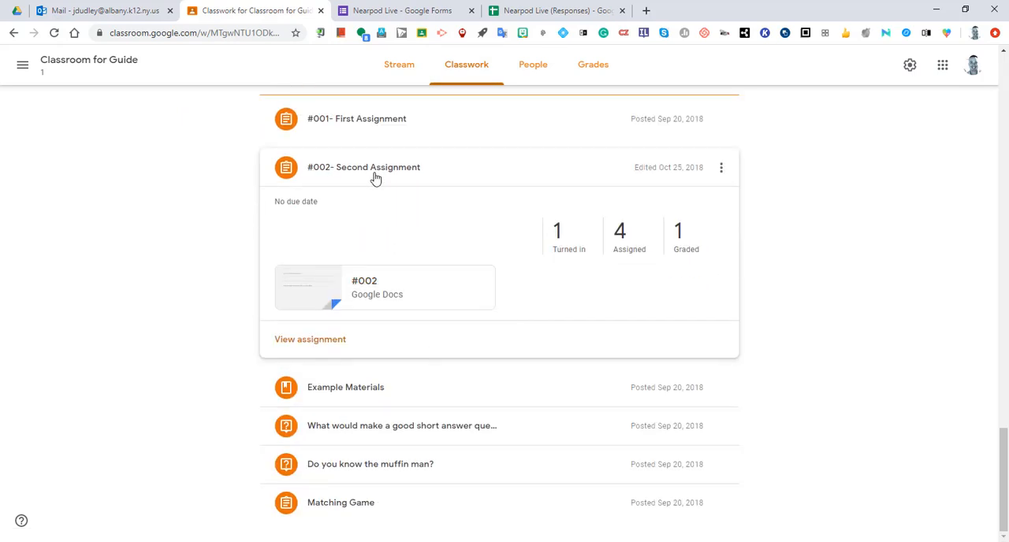
left_click(433, 173)
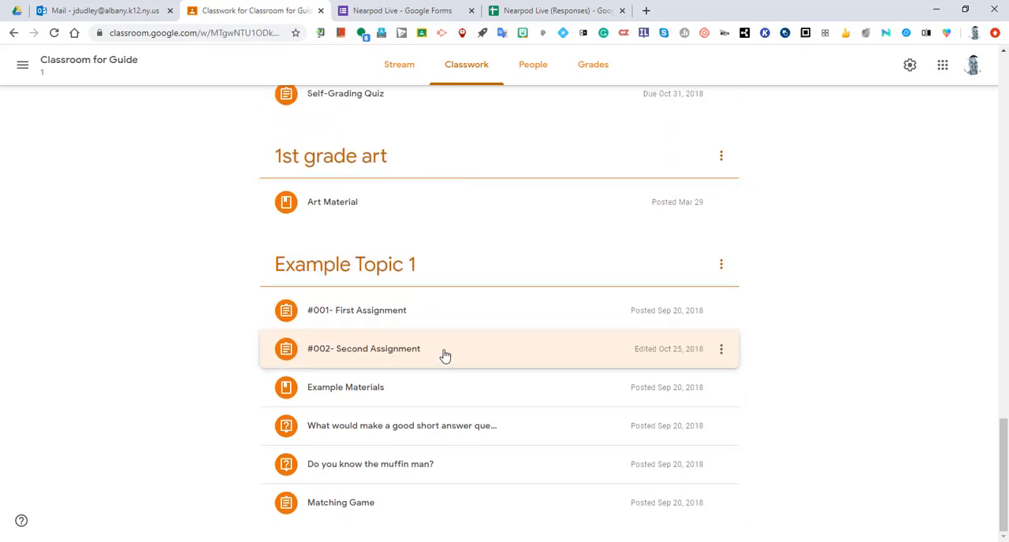
left_click(444, 357)
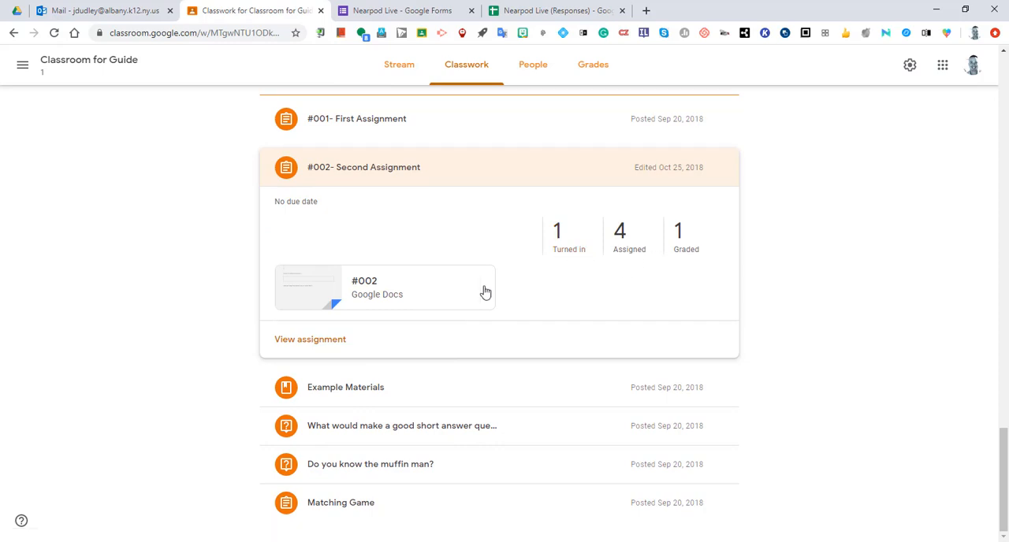
left_click(321, 349)
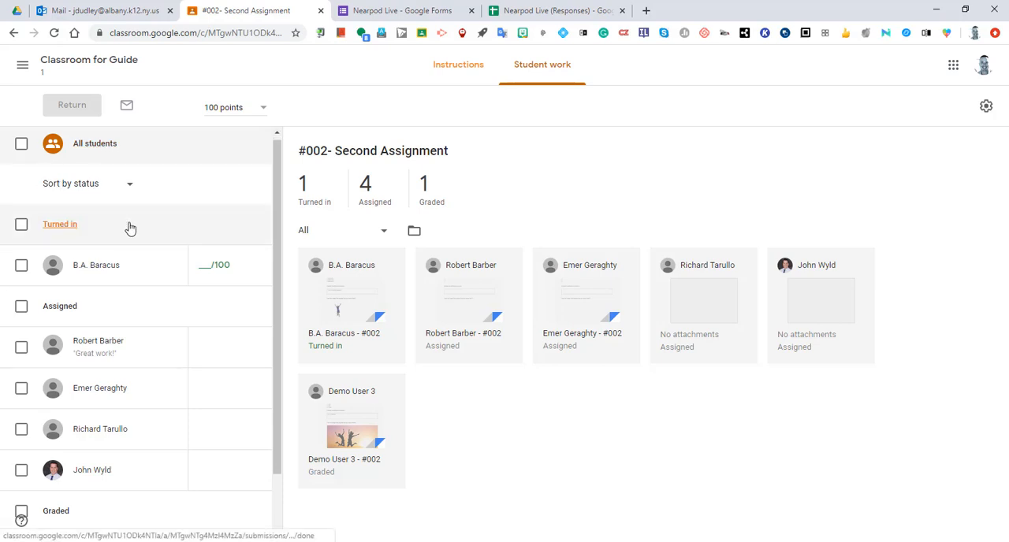
Review the assignment's student list by status, view the assigned student with the "Great work!" comment, and return to all students.
scroll(130, 228, "down", 1)
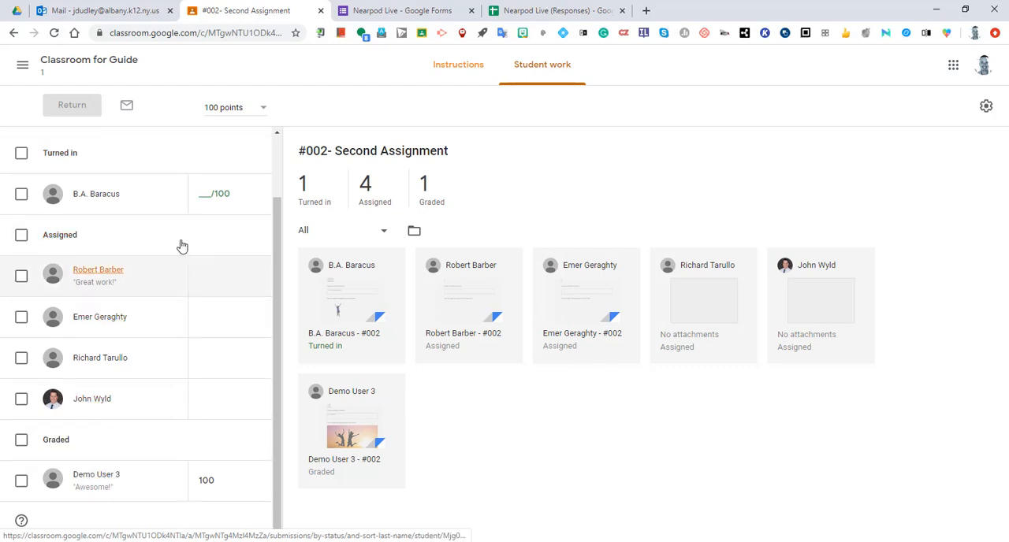
scroll(194, 187, "up", 1)
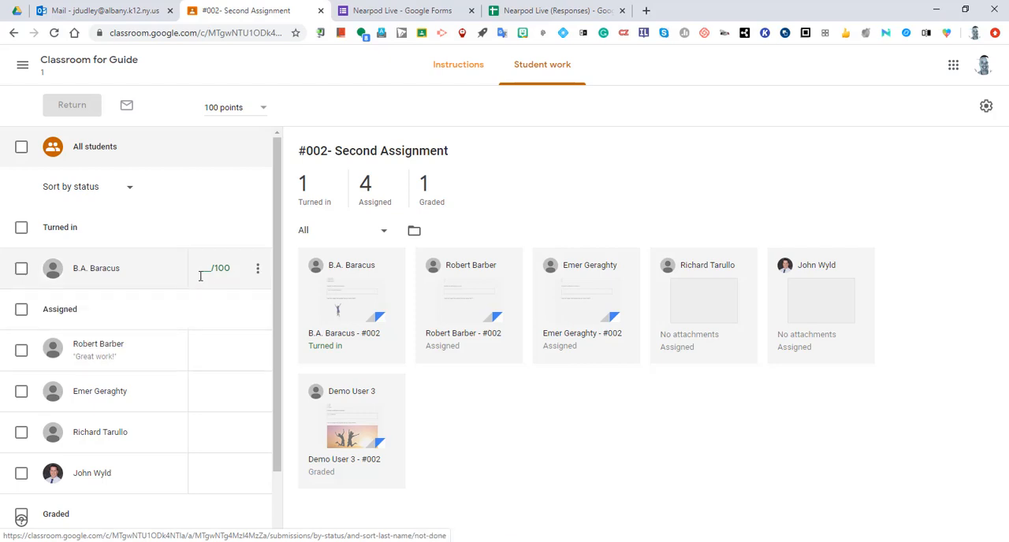
left_click(138, 356)
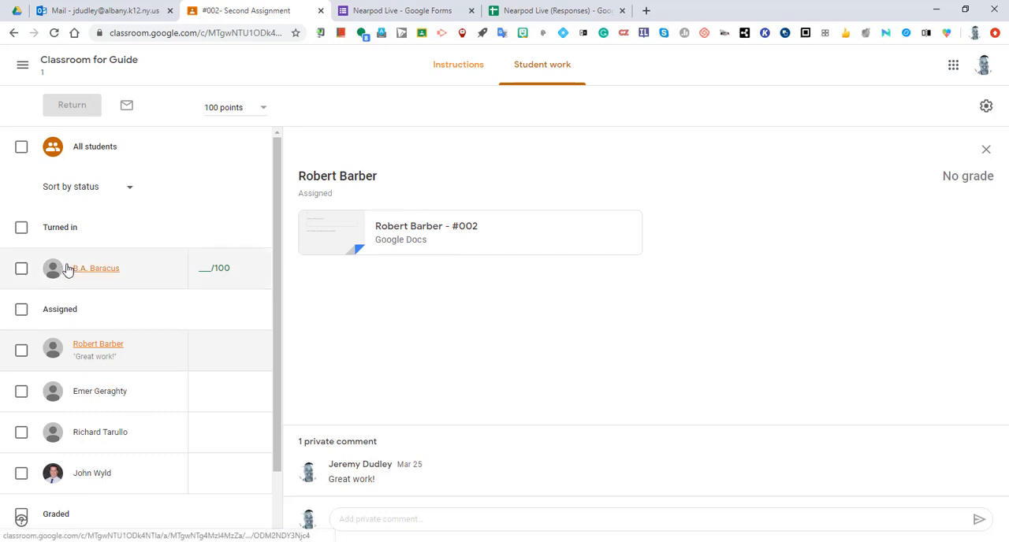
left_click(167, 147)
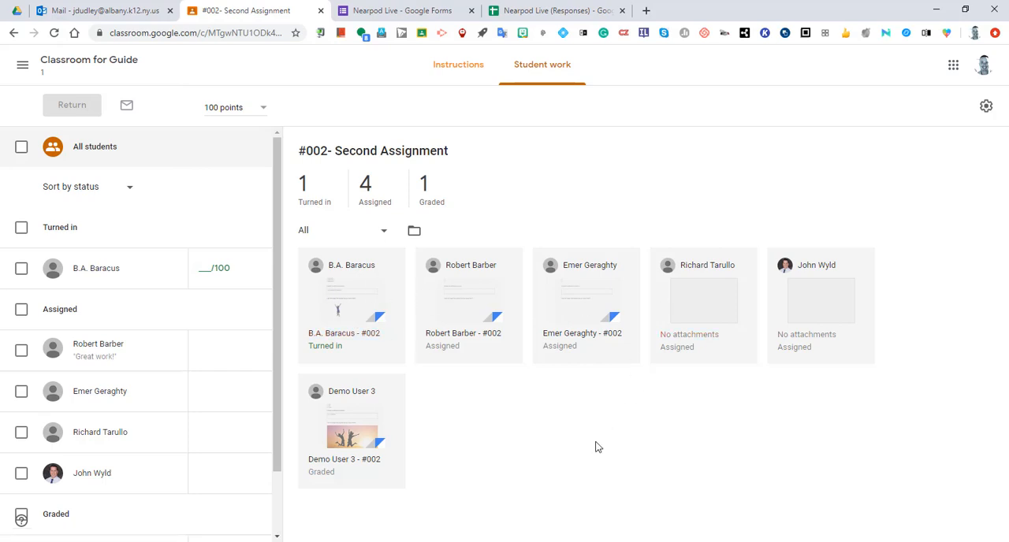
Open the turned-in #002 submission and try selecting its "List three reasons why…" heading and first answer for a comment.
left_click(343, 293)
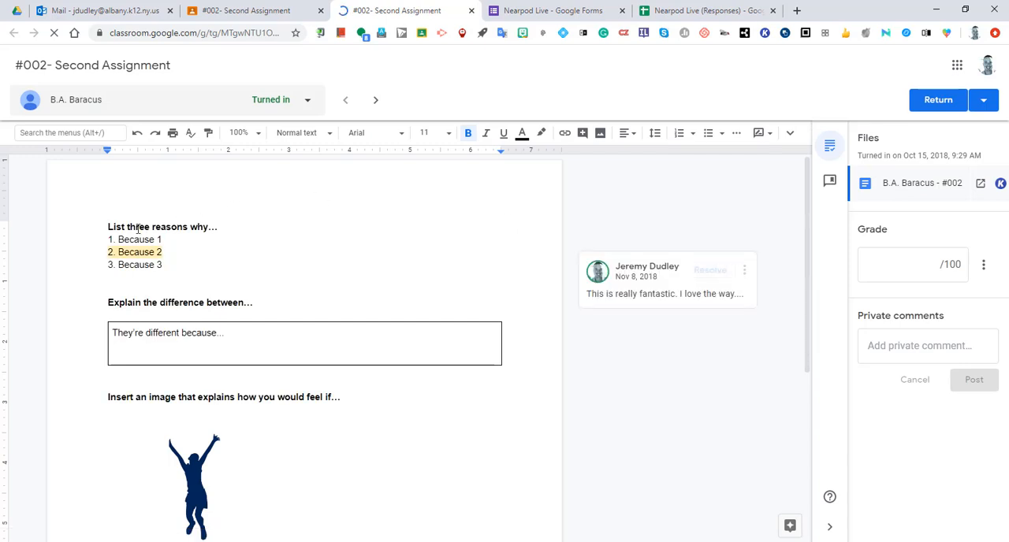
left_click_drag(111, 227, 207, 239)
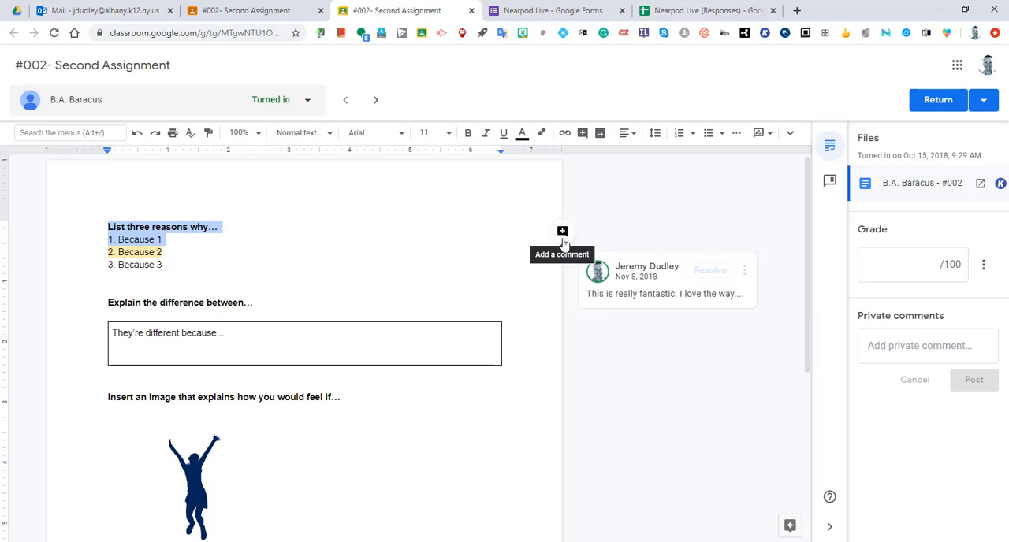
left_click(605, 197)
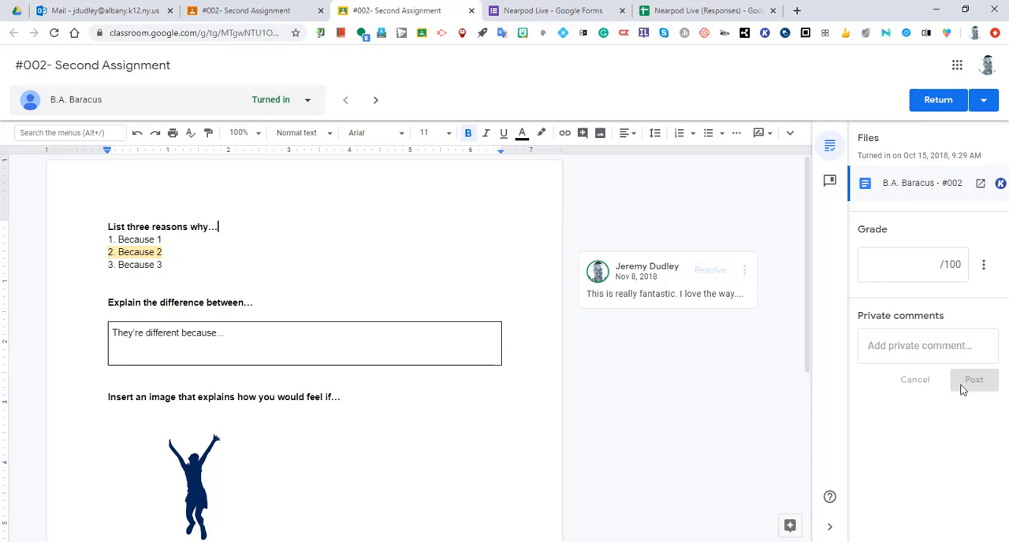
Copy "I can see you've been working hard on this." from the comment bank and paste it as a private comment.
left_click(829, 182)
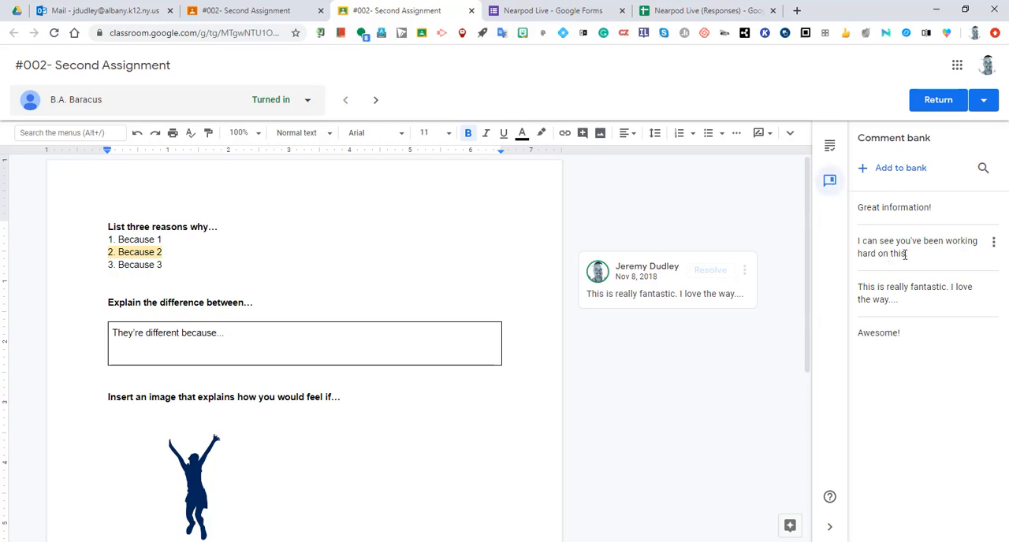
left_click(994, 246)
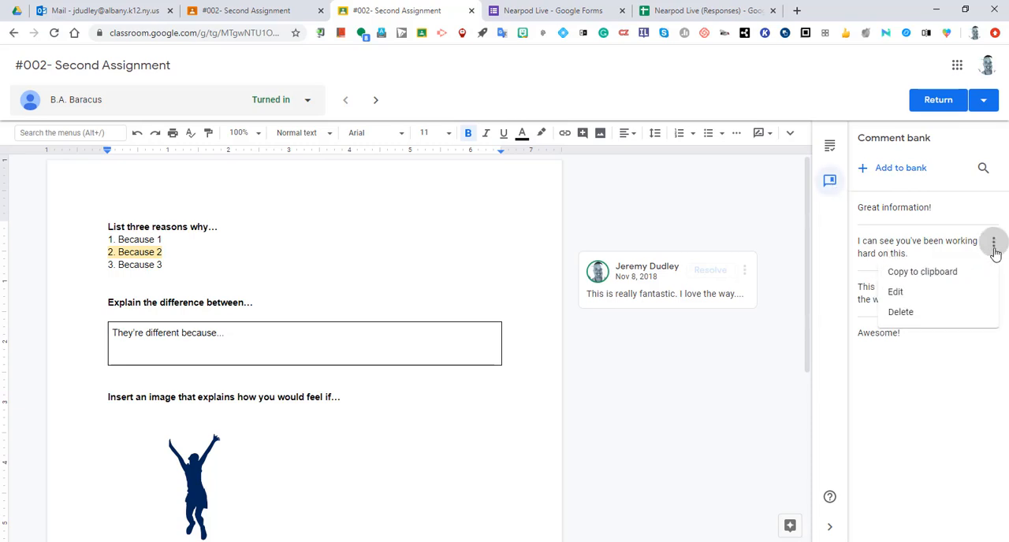
left_click(944, 278)
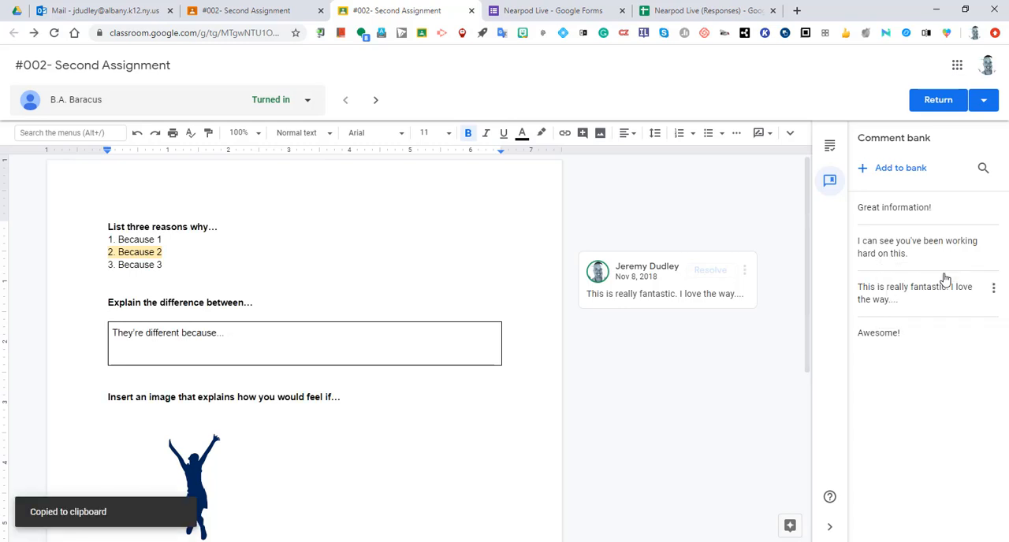
left_click(829, 148)
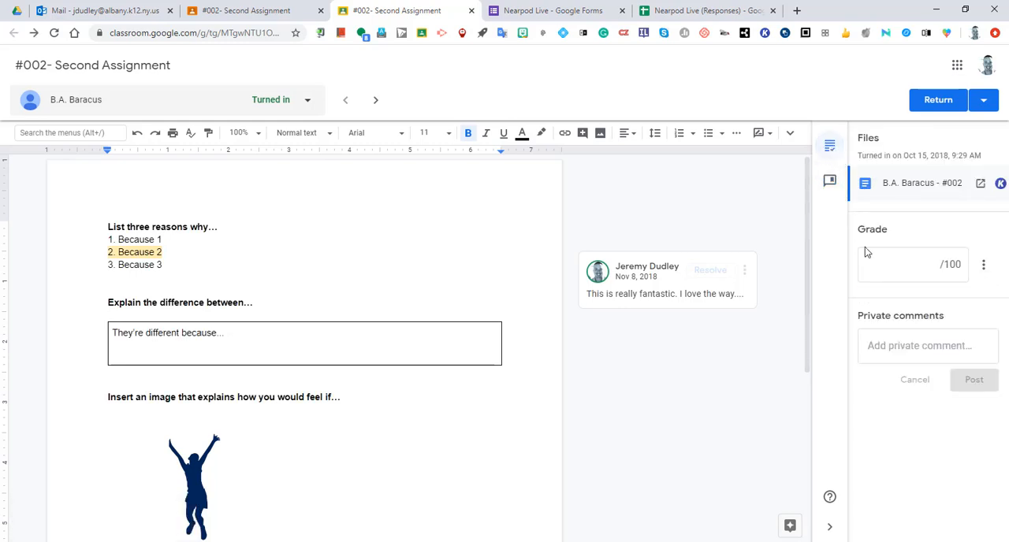
left_click(906, 345)
right_click(906, 345)
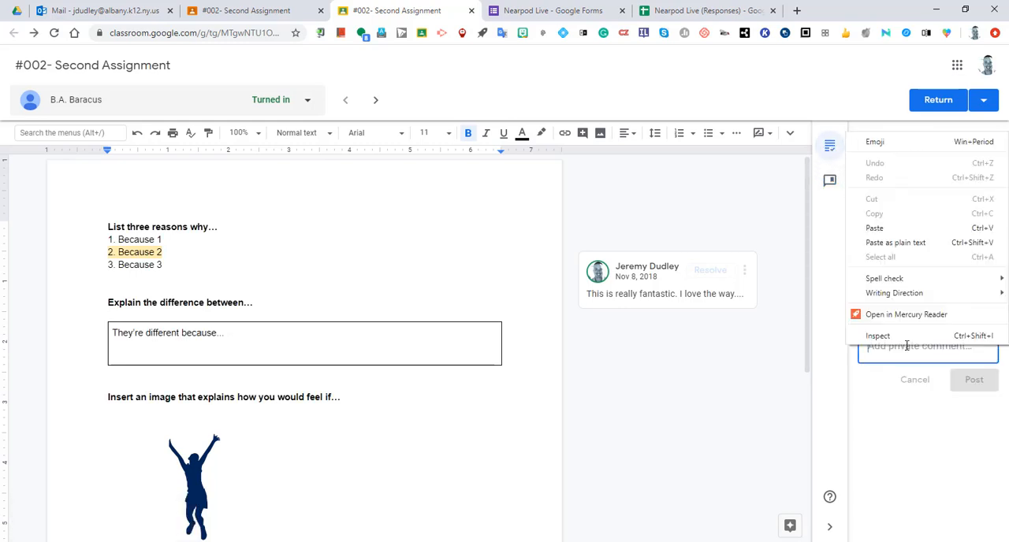
left_click(874, 228)
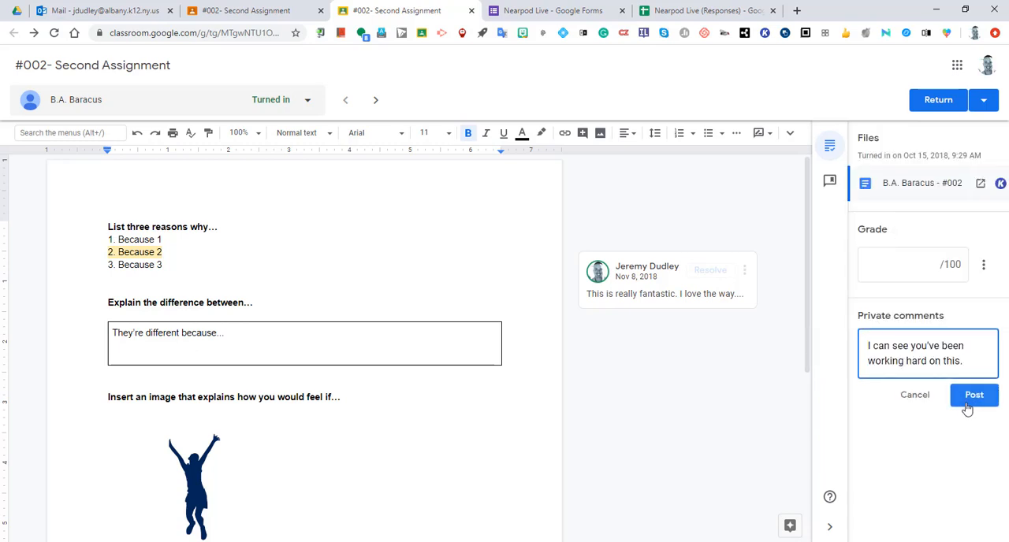
Discard the unposted private comment, look through the following students' submissions up to the graded one, and close the grading view.
left_click(377, 102)
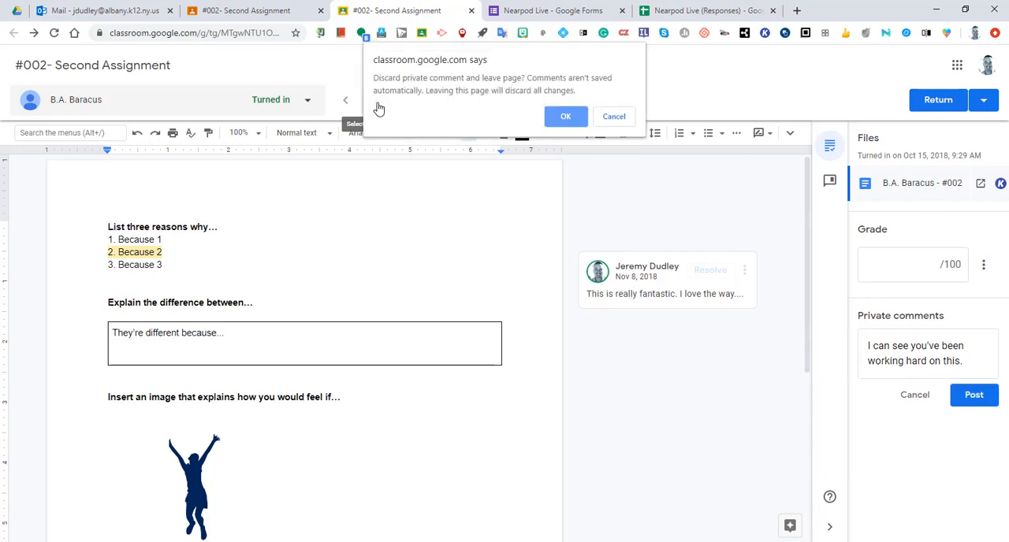
left_click(564, 117)
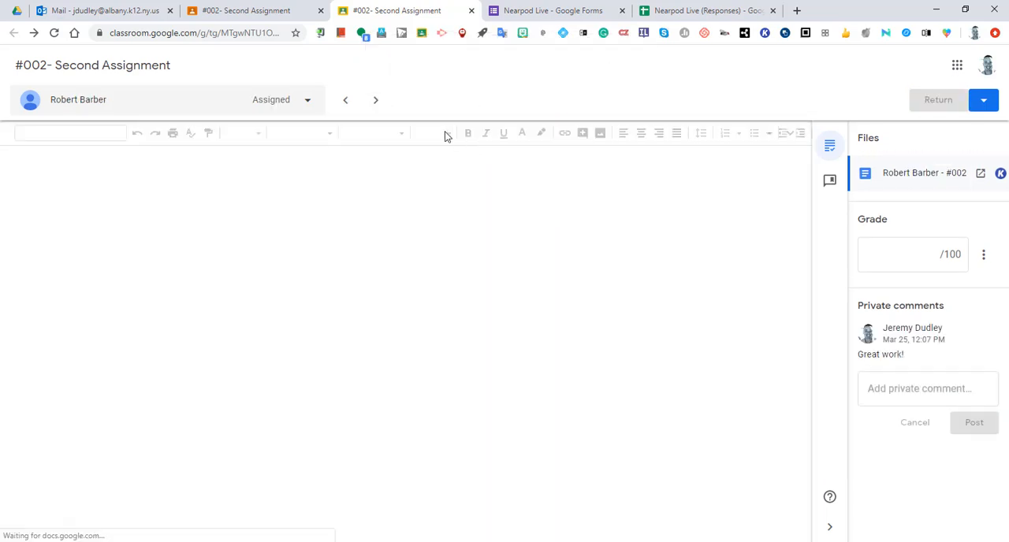
left_click(376, 102)
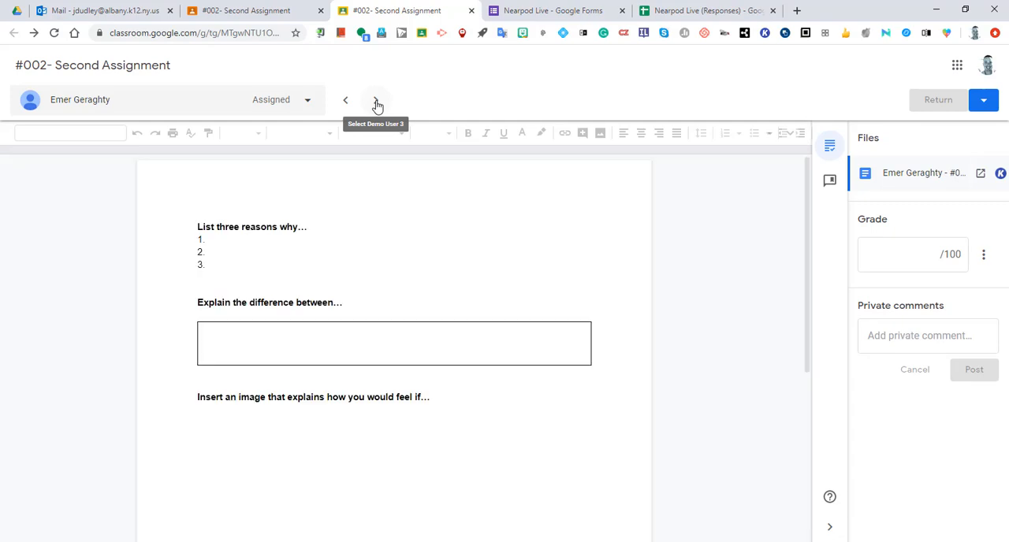
left_click(377, 102)
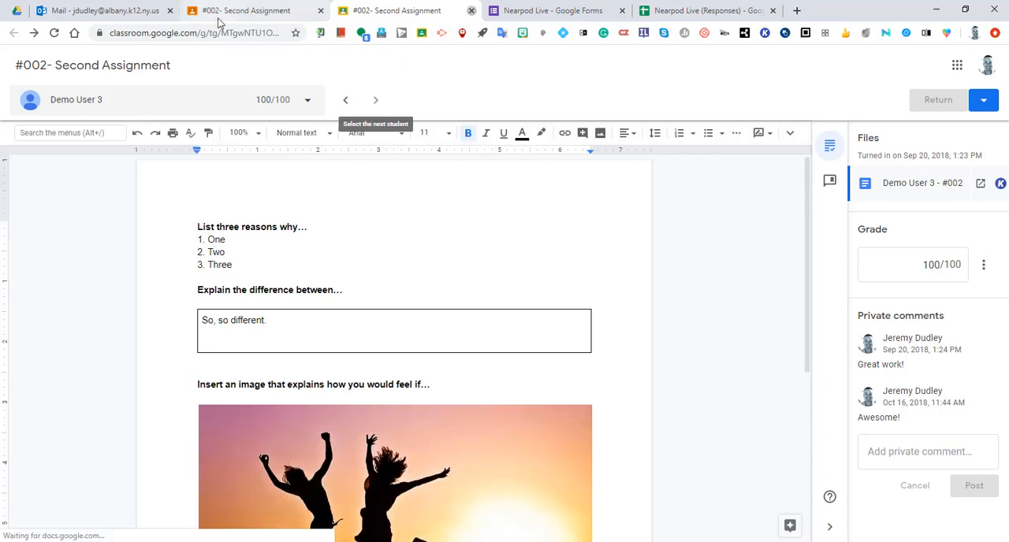
key("ctrl+w")
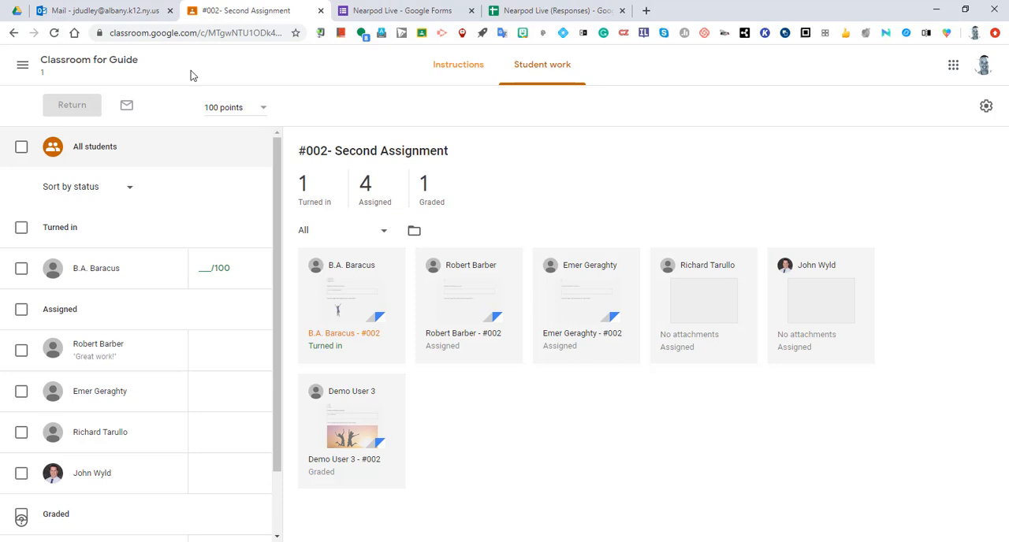
Return to the class's classwork and open the student work page of the Self-Grading Quiz in Example Topic 2.
left_click(13, 34)
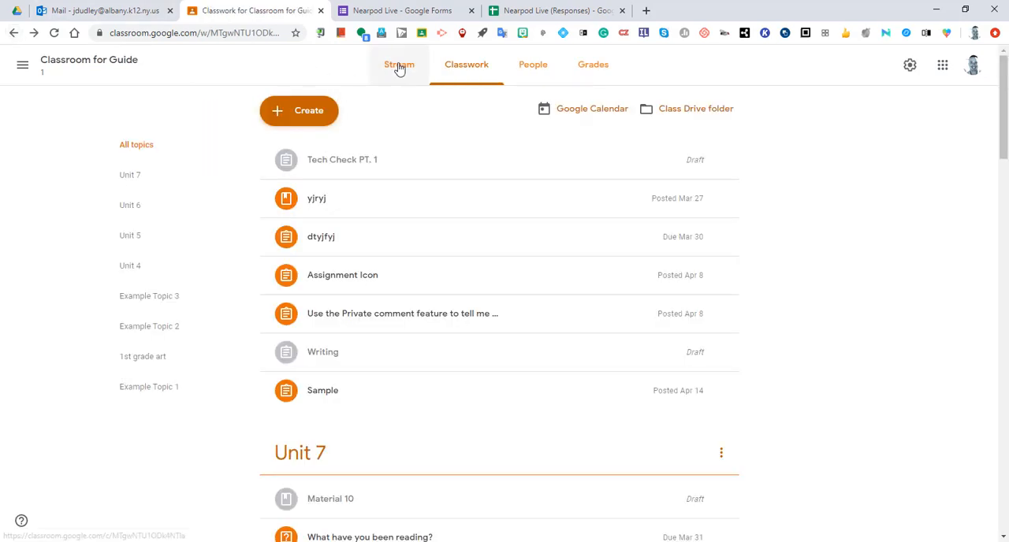
scroll(379, 412, "down", 10)
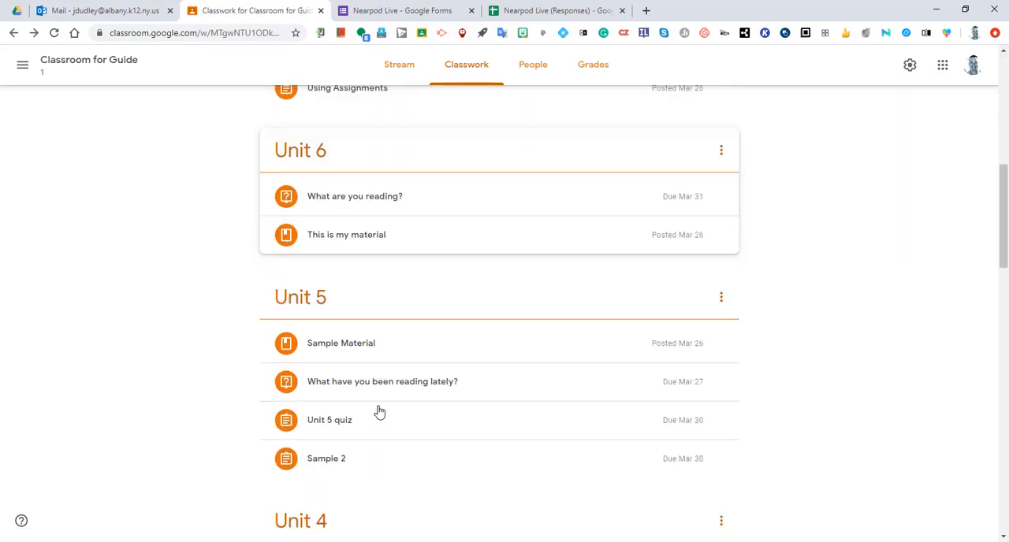
scroll(379, 413, "down", 6)
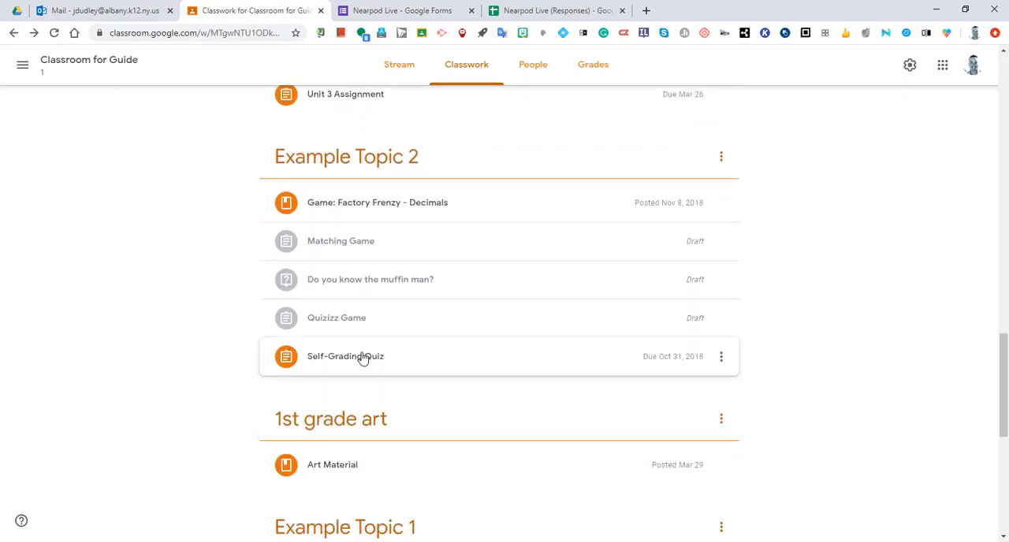
left_click(382, 358)
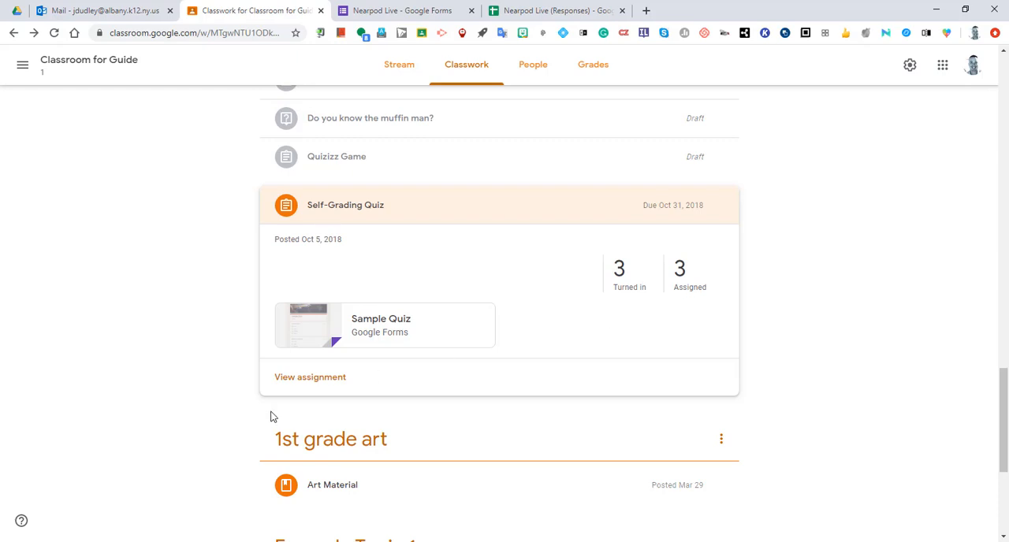
left_click(314, 385)
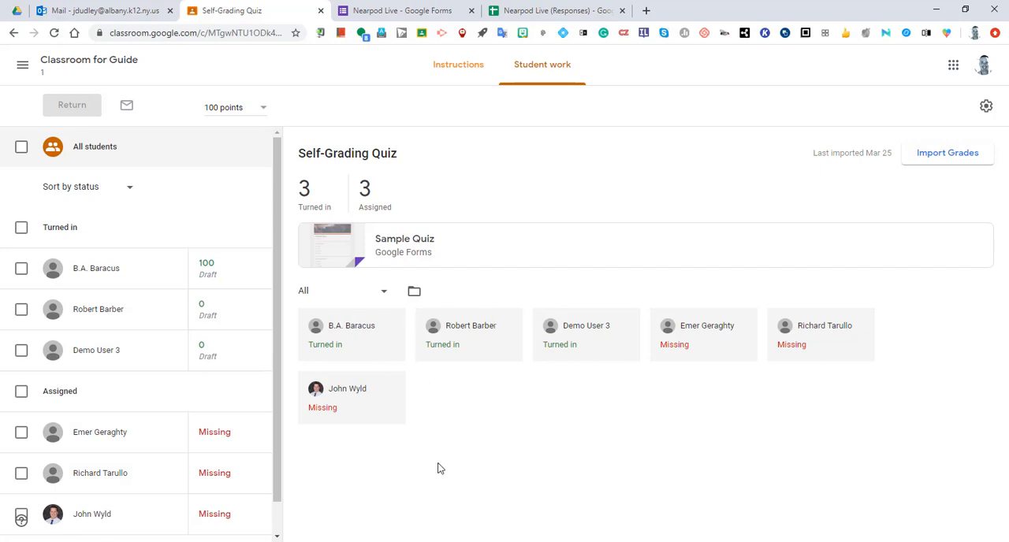
Open the quiz assignment's attached Sample Quiz form and switch it to editing mode.
left_click(422, 252)
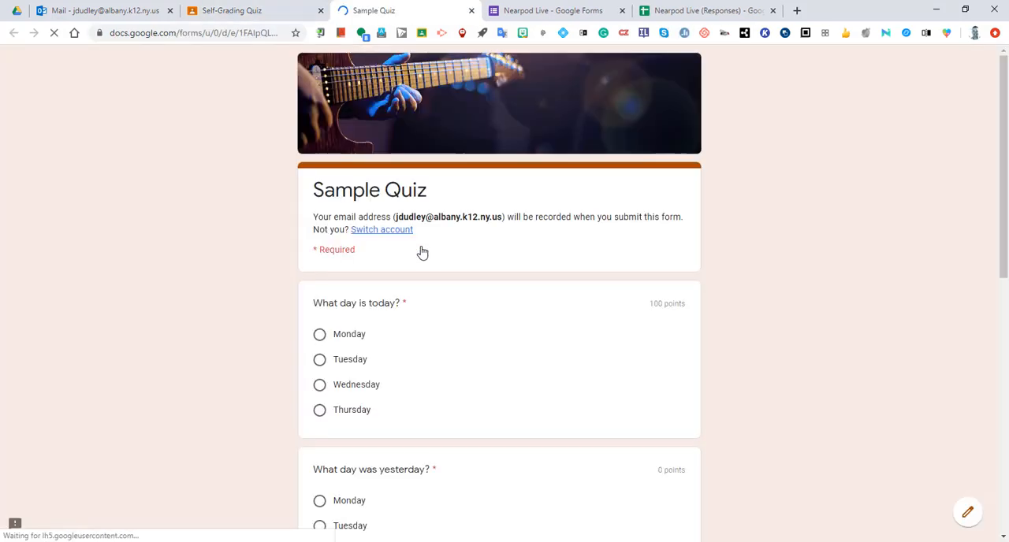
scroll(857, 358, "down", 1)
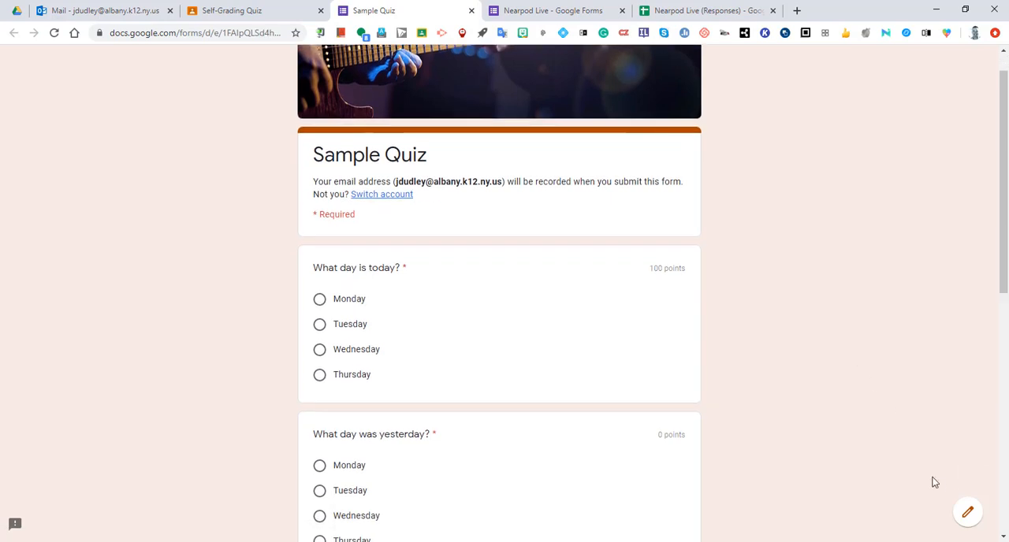
left_click(964, 511)
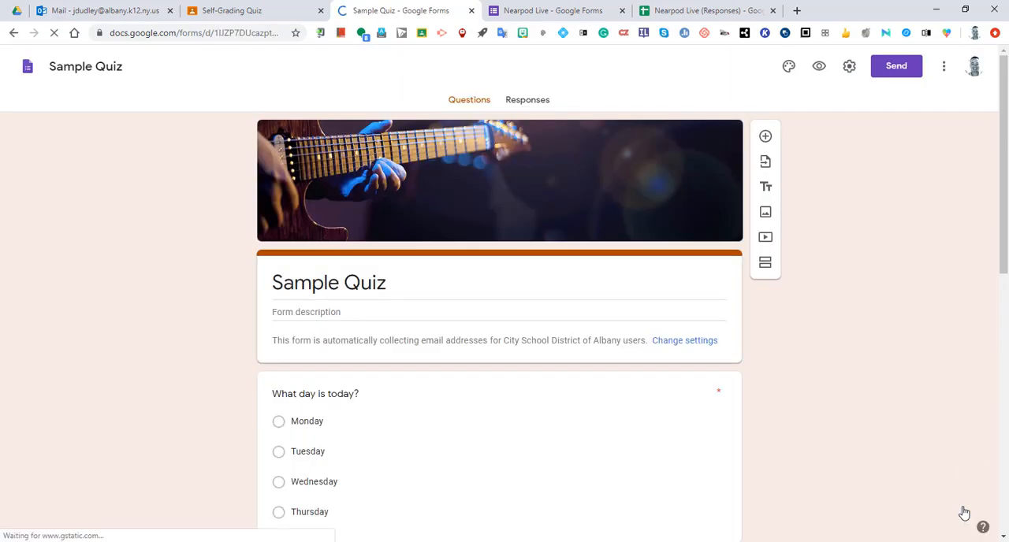
Examine the Sample Quiz response summary, including insights, frequently missed questions and scores, and return to the Self-Grading Quiz student work page.
left_click(526, 104)
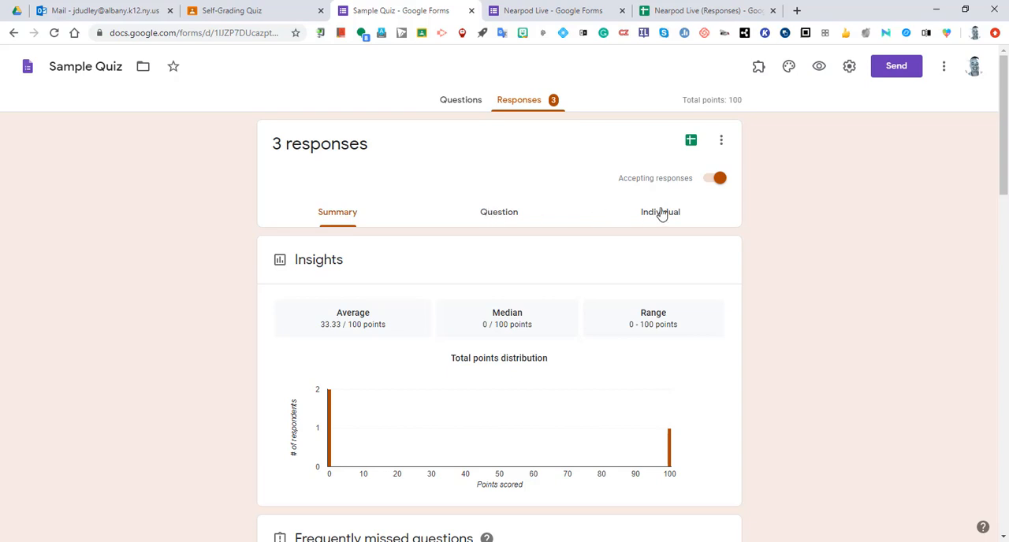
scroll(752, 342, "down", 4)
scroll(752, 342, "up", 4)
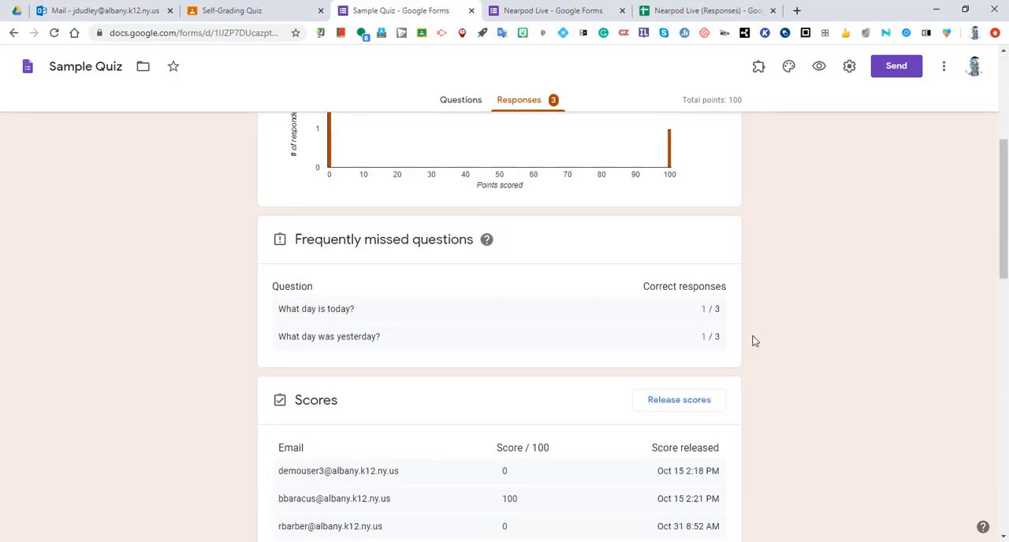
scroll(752, 341, "up", 1)
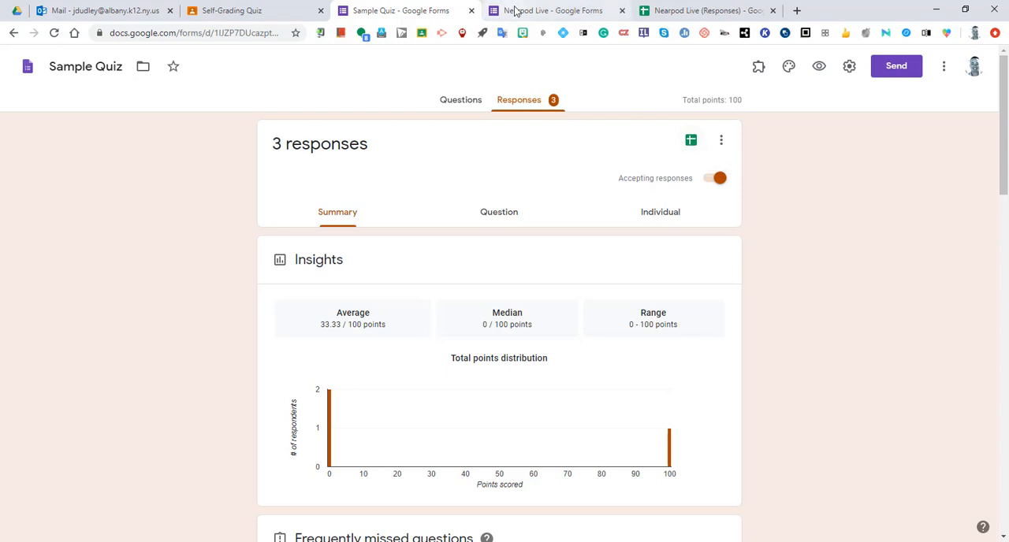
left_click(264, 10)
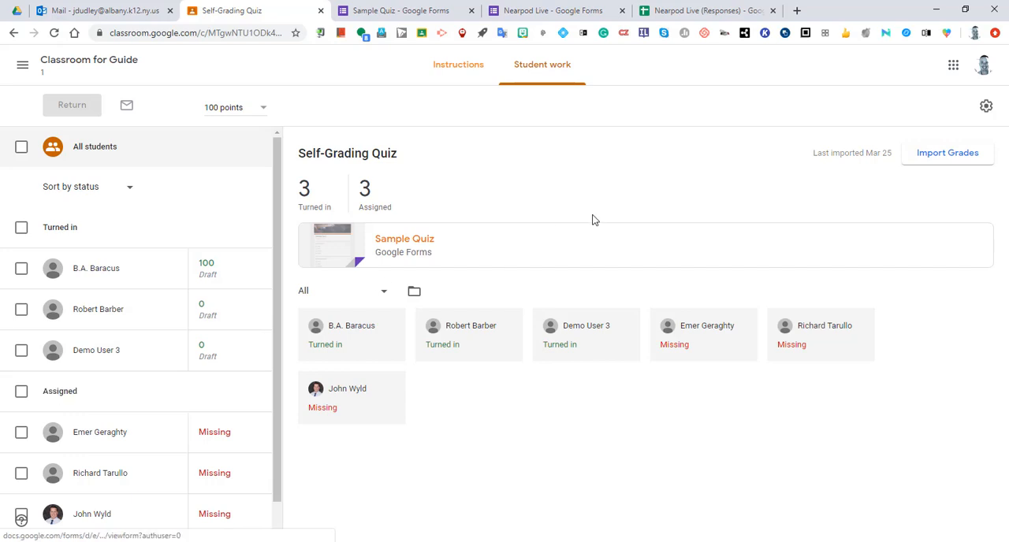
Select all turned-in student work for the Self-Grading Quiz, and open the To-do page of work to review.
left_click(21, 227)
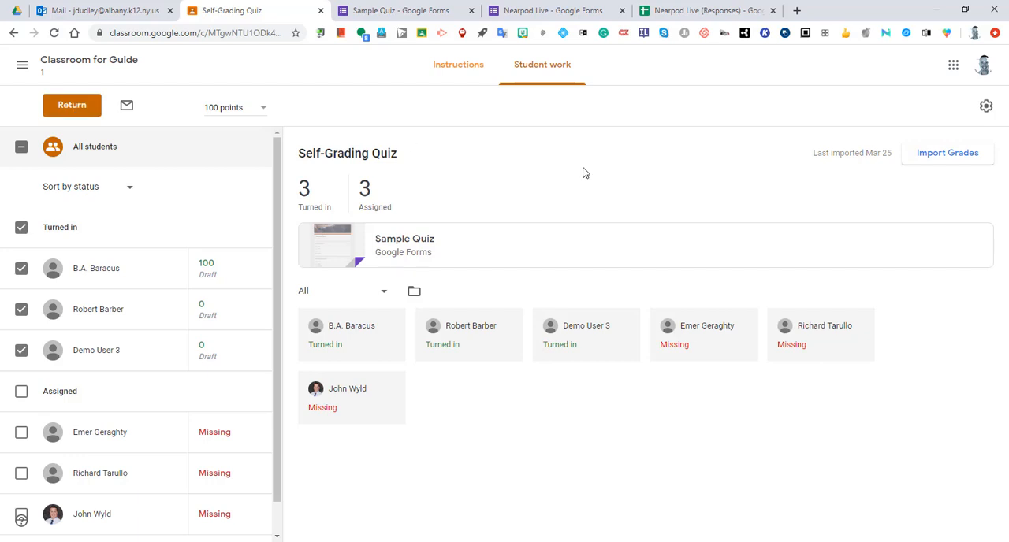
left_click(22, 67)
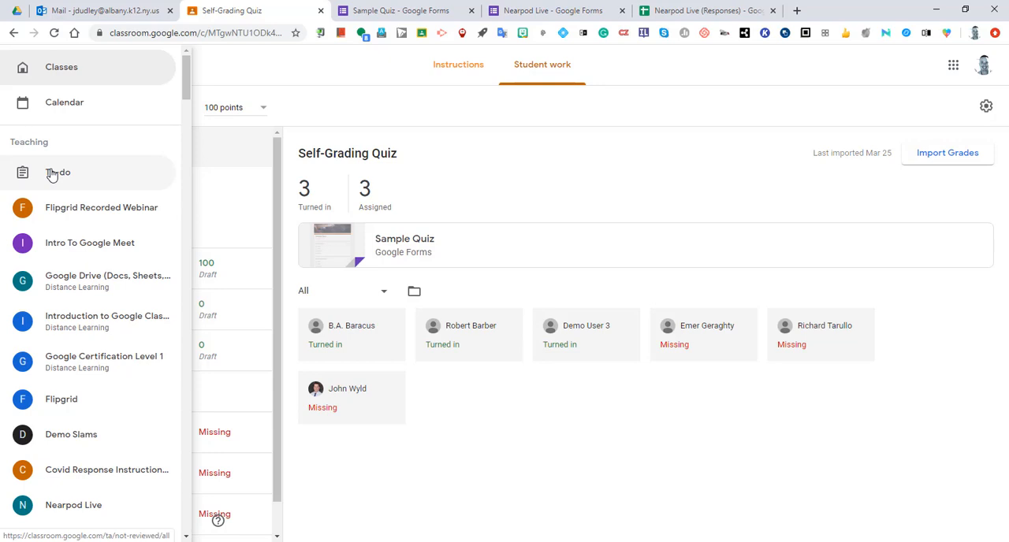
left_click(52, 174)
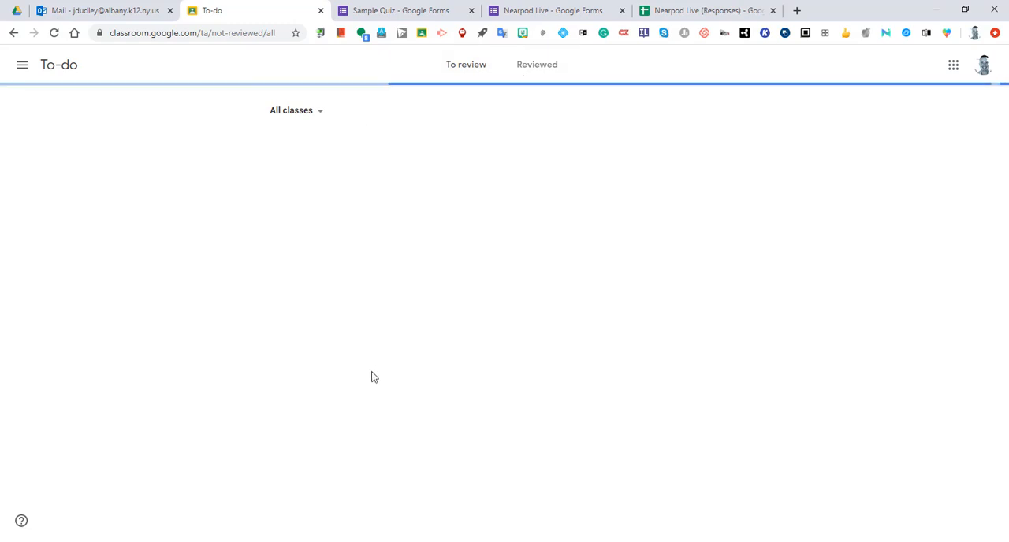
Look through the To-do page's class filter choices without changing the filter, and open the Classroom calendar.
left_click(314, 114)
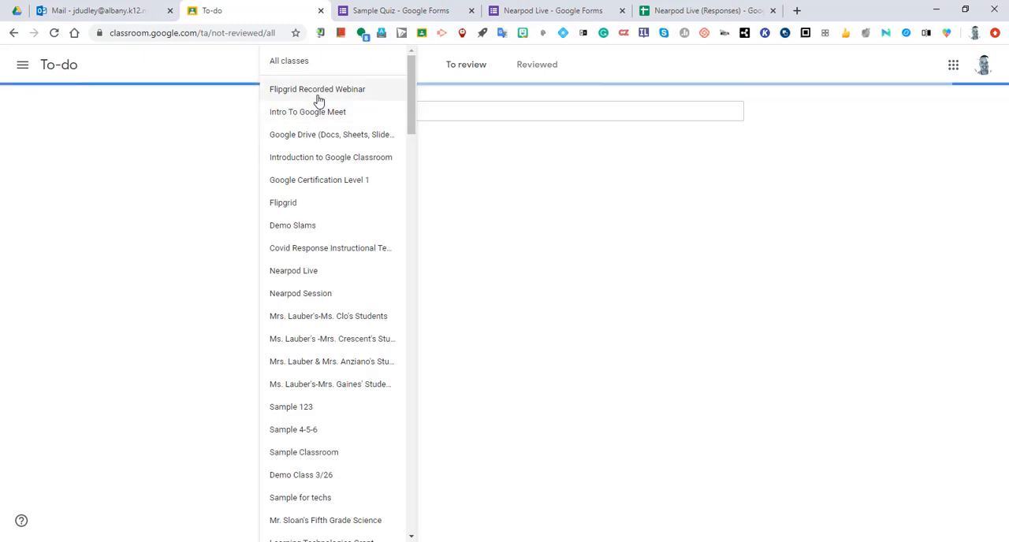
left_click(504, 202)
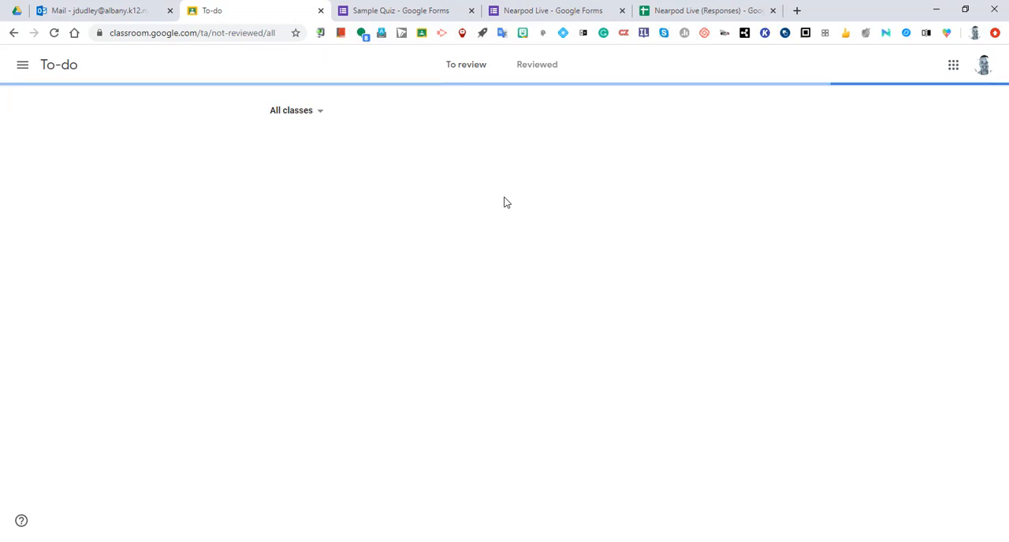
left_click(22, 69)
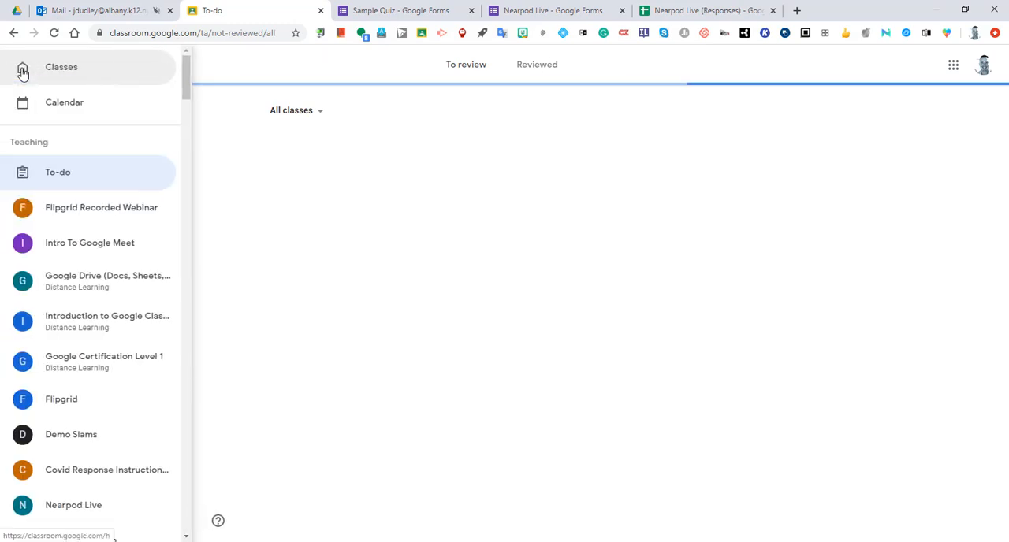
left_click(56, 103)
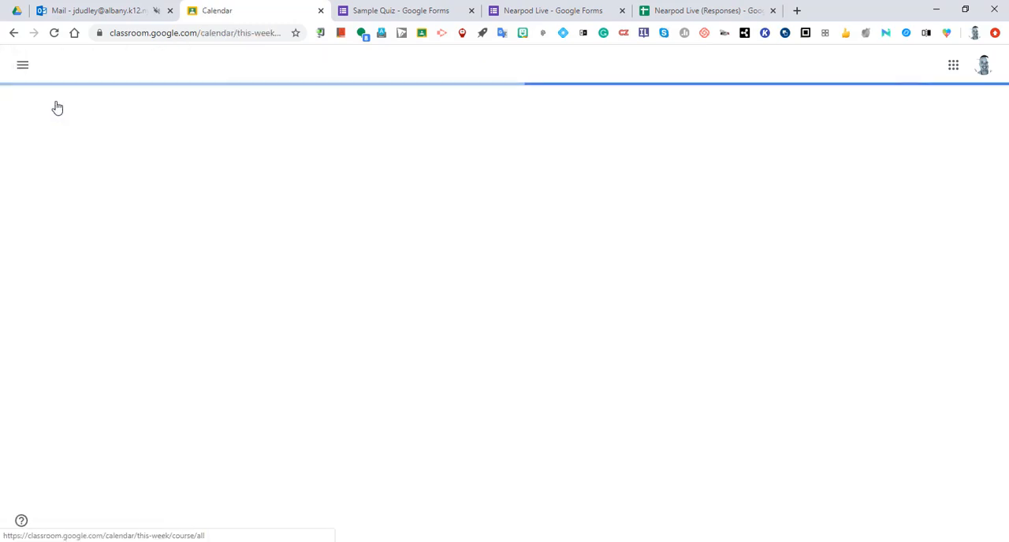